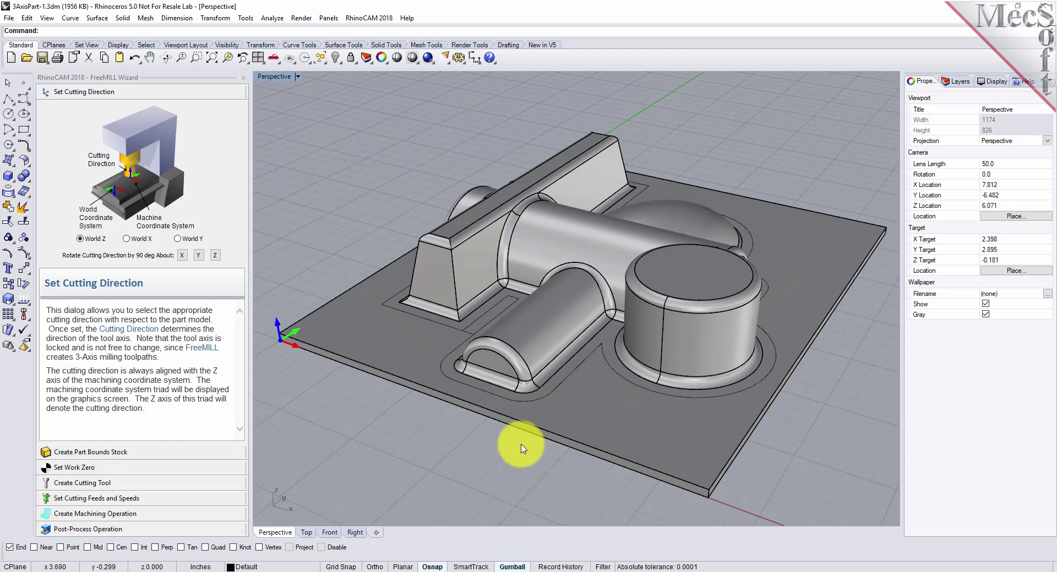
Step: Step through the stock, work zero, tool, feeds, operation and post pages, then return to cutting direction
{"action": "left_click", "coordinate": [149, 452]}
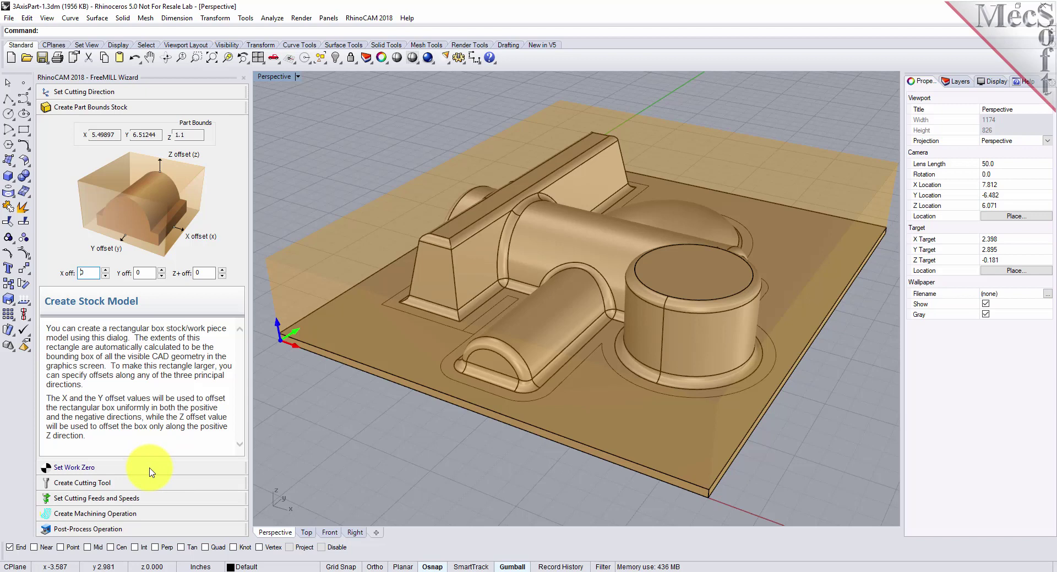
{"action": "left_click", "coordinate": [152, 468]}
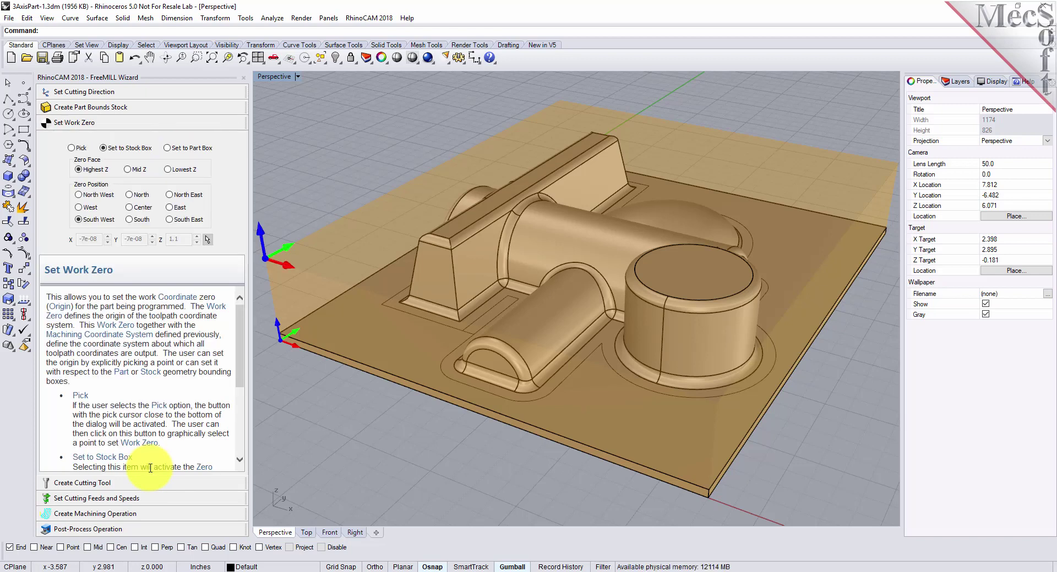
{"action": "left_click", "coordinate": [150, 485]}
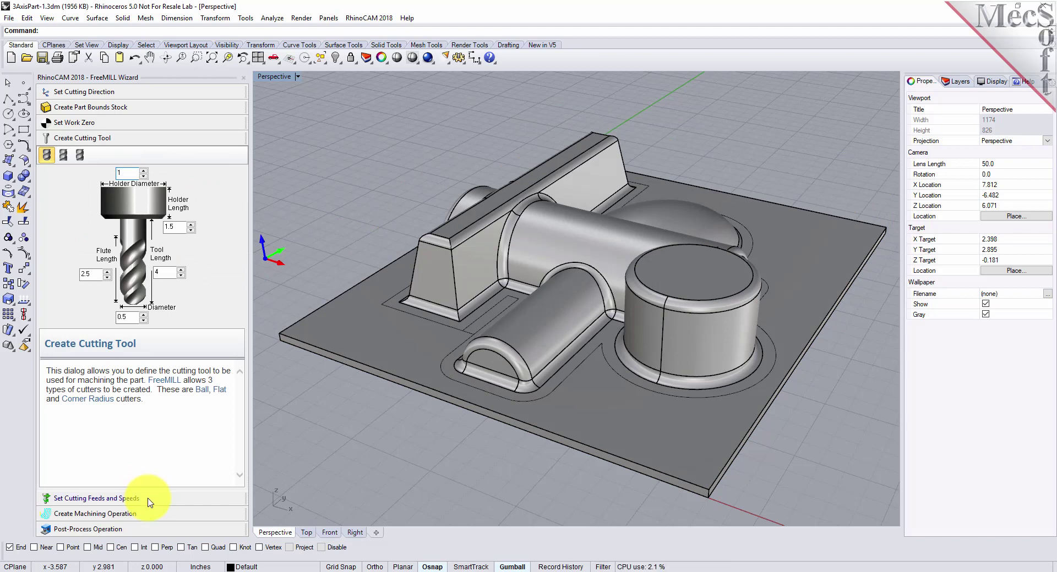
{"action": "left_click", "coordinate": [149, 500]}
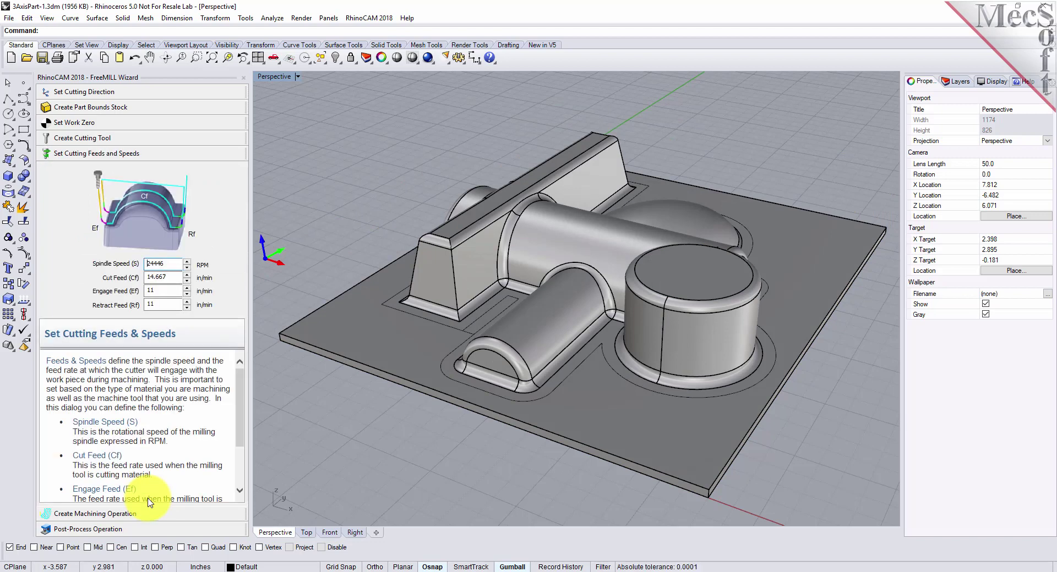
{"action": "left_click", "coordinate": [149, 514]}
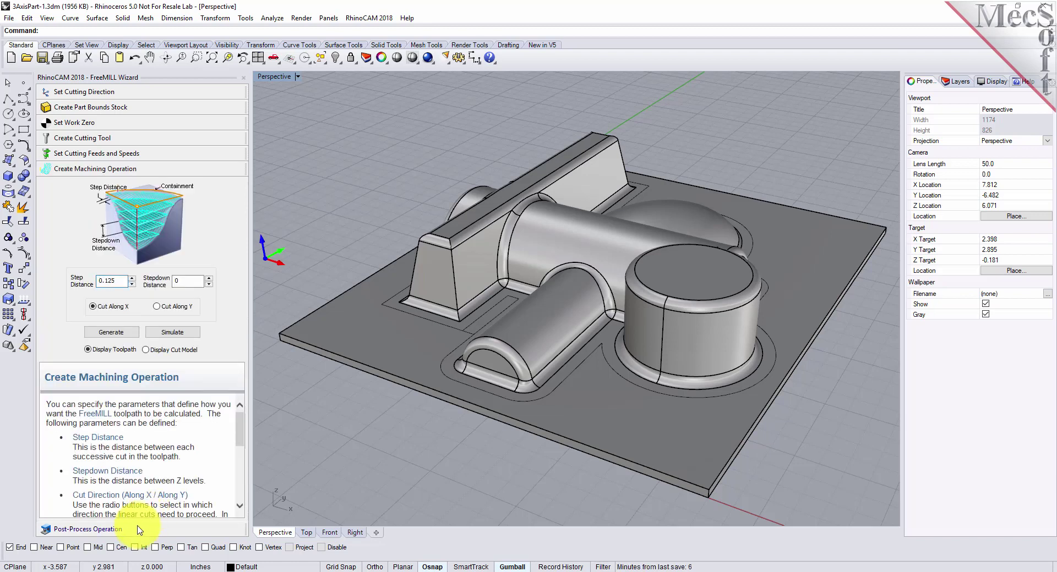
{"action": "left_click", "coordinate": [138, 529]}
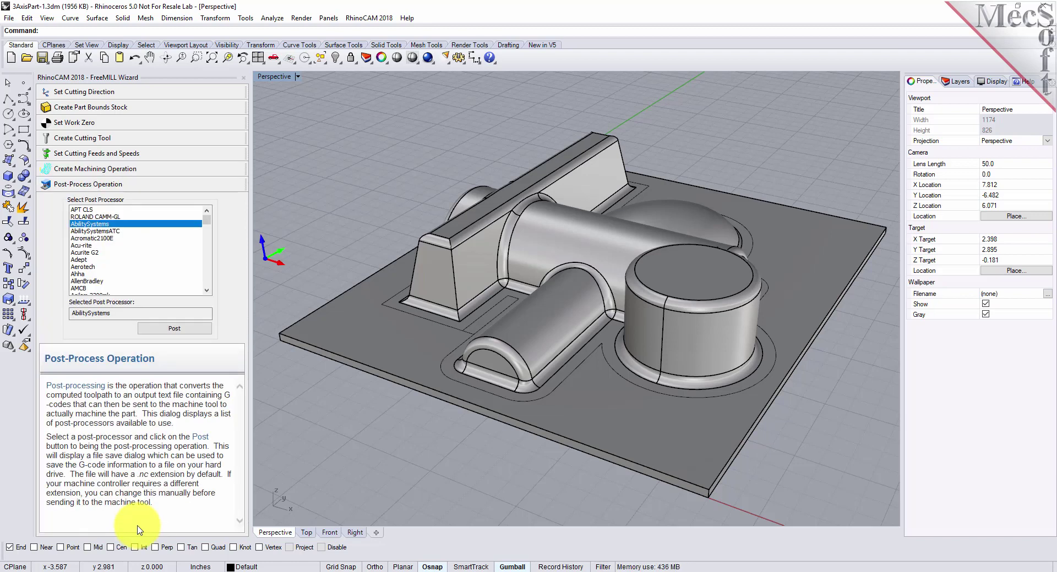
{"action": "left_click", "coordinate": [171, 99]}
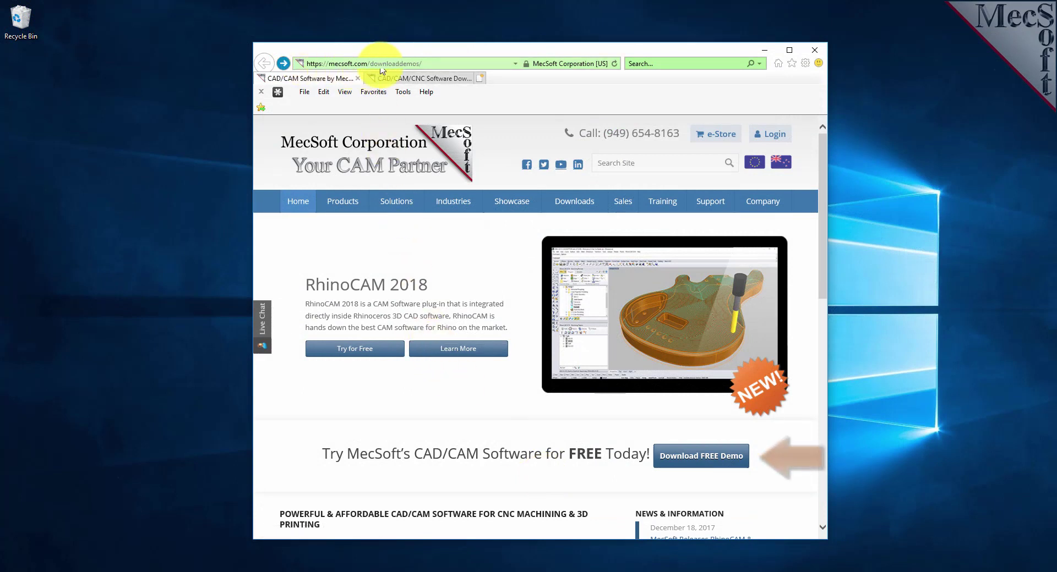
Step: Open the free demo form, begin the email field, and tick FreeMILL as the product
{"action": "left_click", "coordinate": [700, 464]}
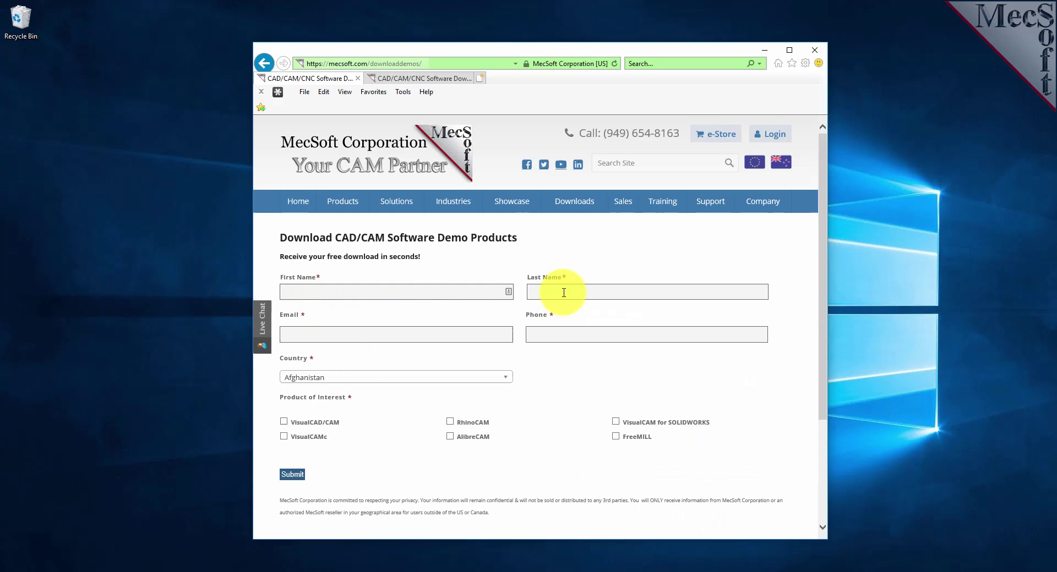
{"action": "left_click", "coordinate": [332, 337]}
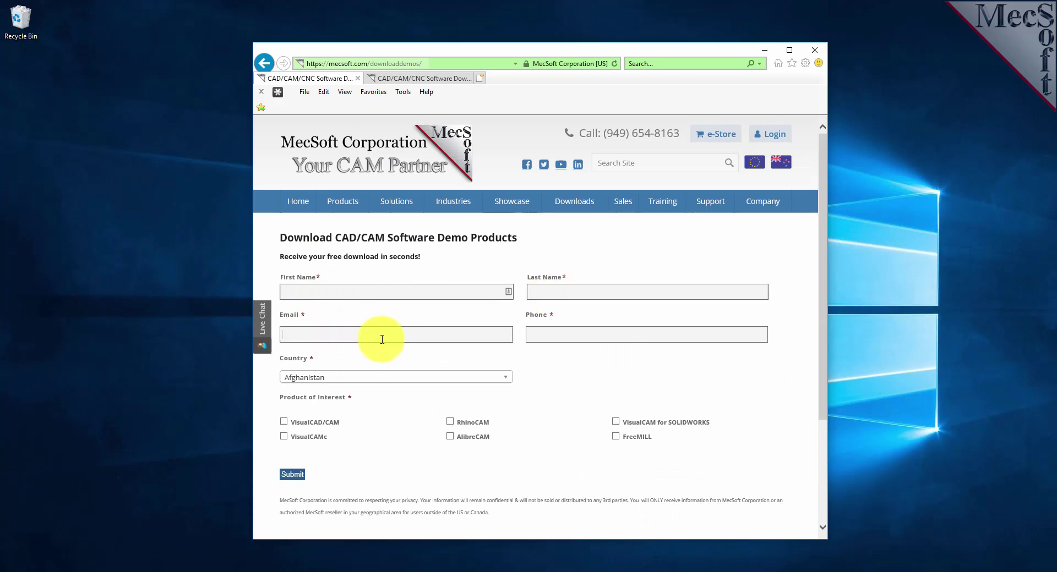
{"action": "left_click", "coordinate": [616, 439]}
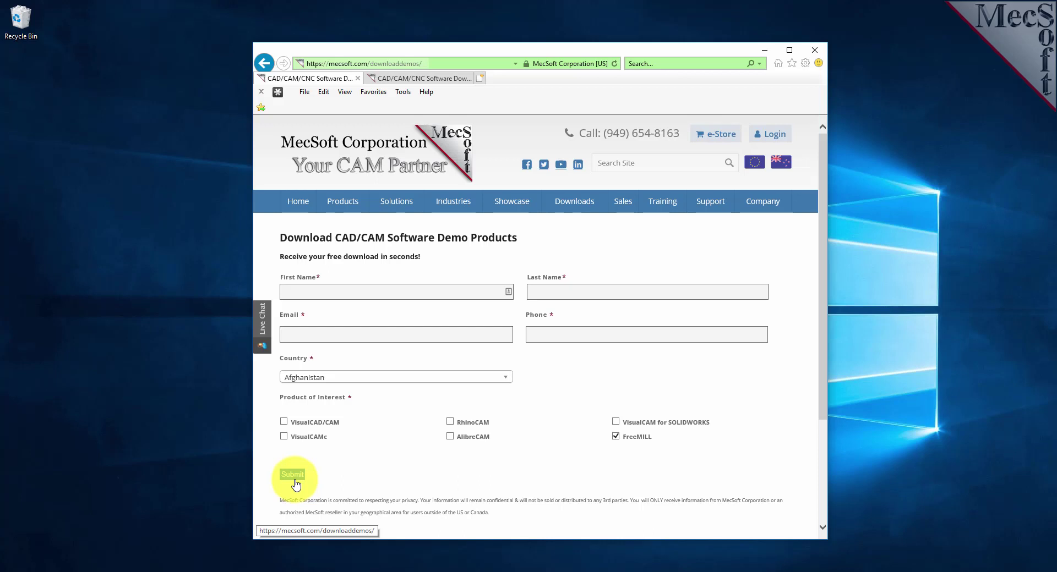
Step: Submit the demo request and save the 64-bit FreeMILL for Rhino installer
{"action": "left_click", "coordinate": [295, 481]}
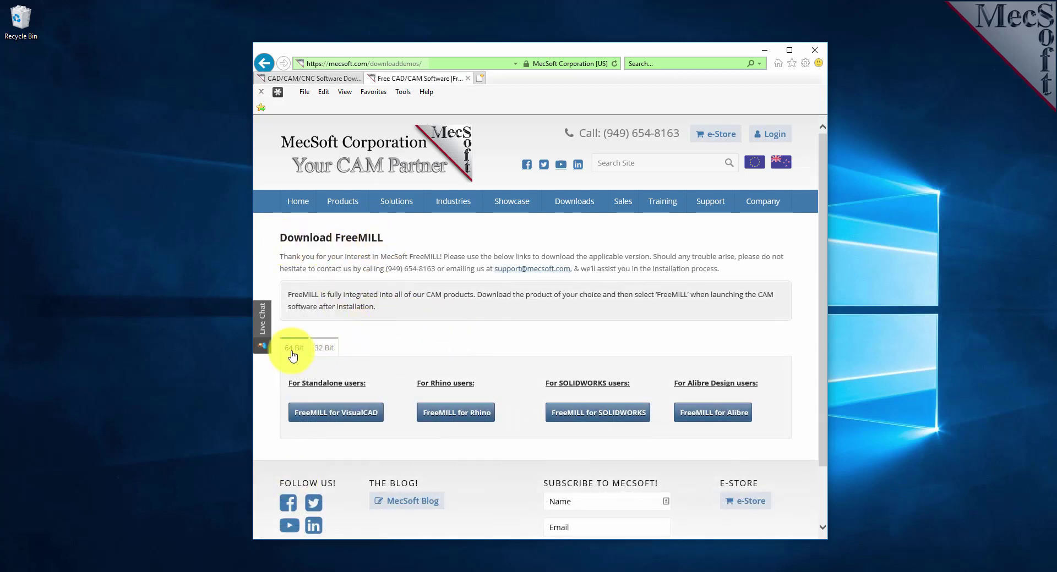
{"action": "left_click", "coordinate": [318, 352]}
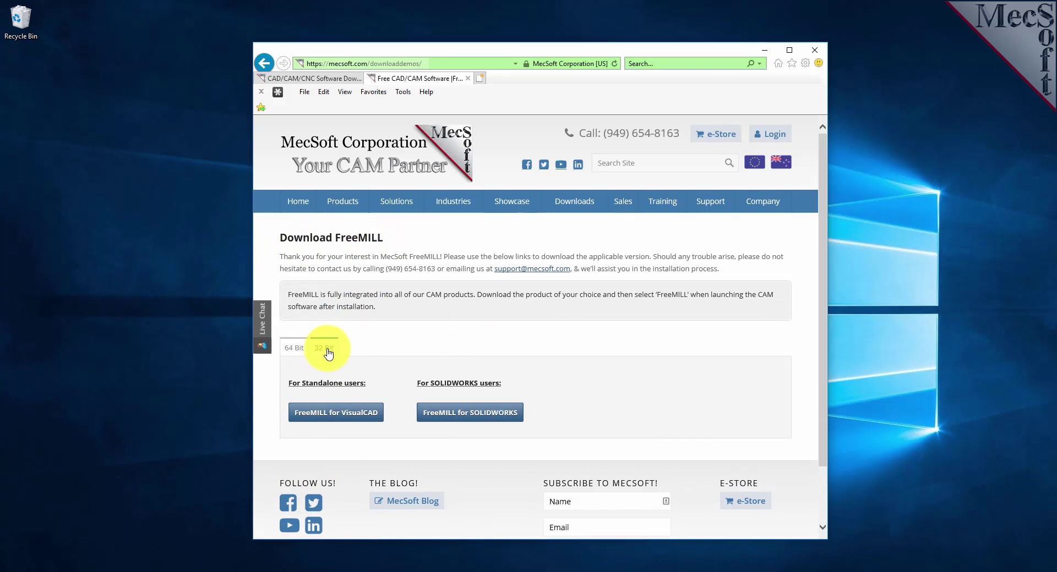
{"action": "left_click", "coordinate": [295, 352]}
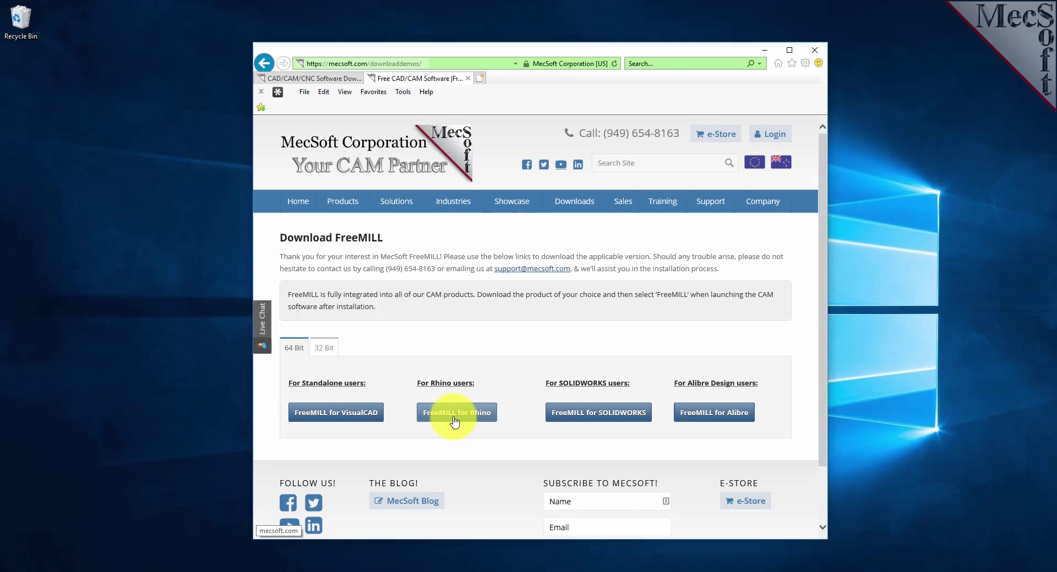
{"action": "left_click", "coordinate": [454, 421]}
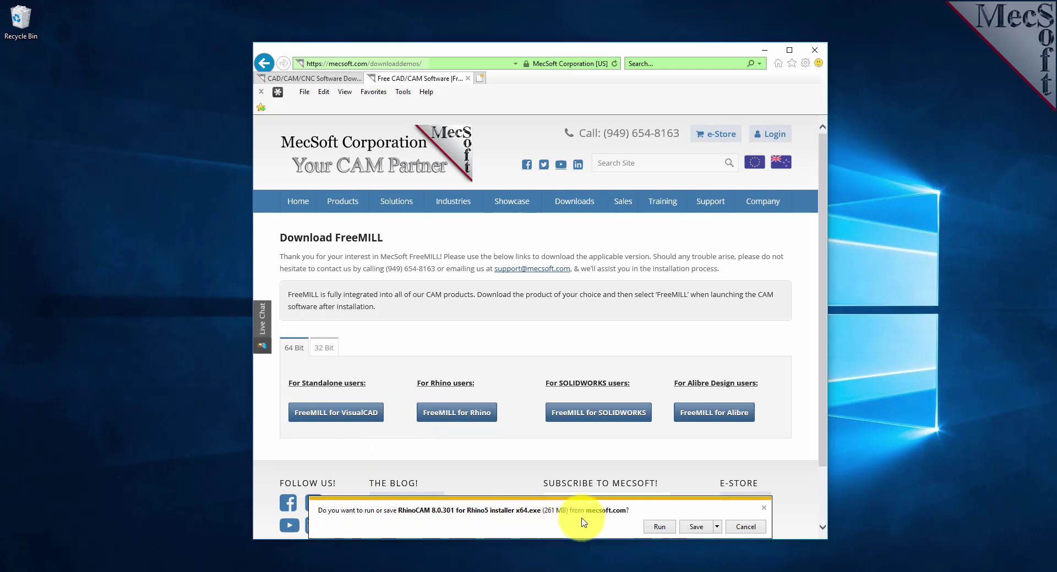
{"action": "left_click", "coordinate": [698, 529]}
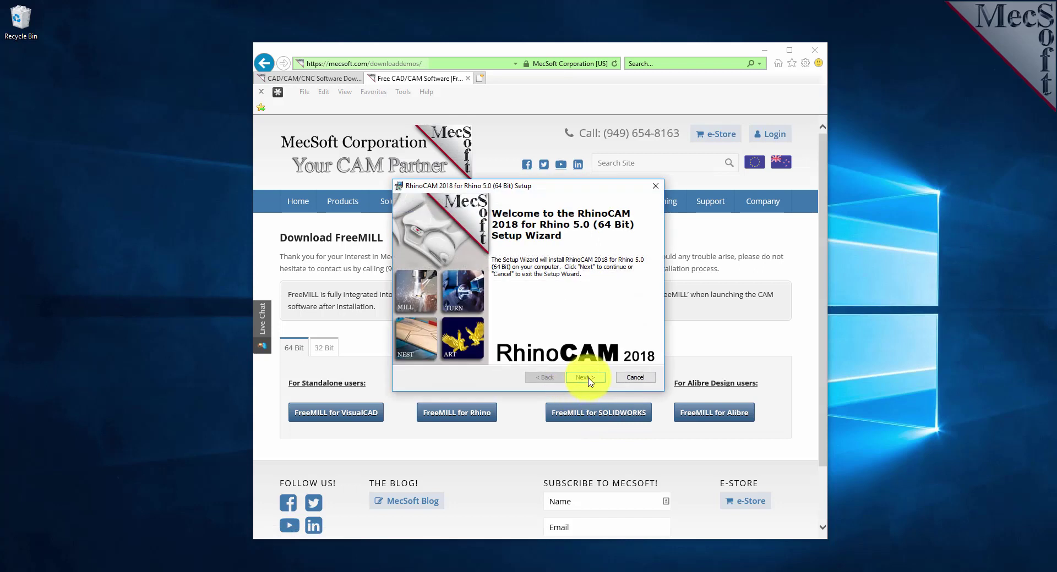
Step: Keep the default install folder, accept the license, pass the readme, and start installing
{"action": "left_click", "coordinate": [588, 378]}
{"action": "left_click", "coordinate": [585, 378]}
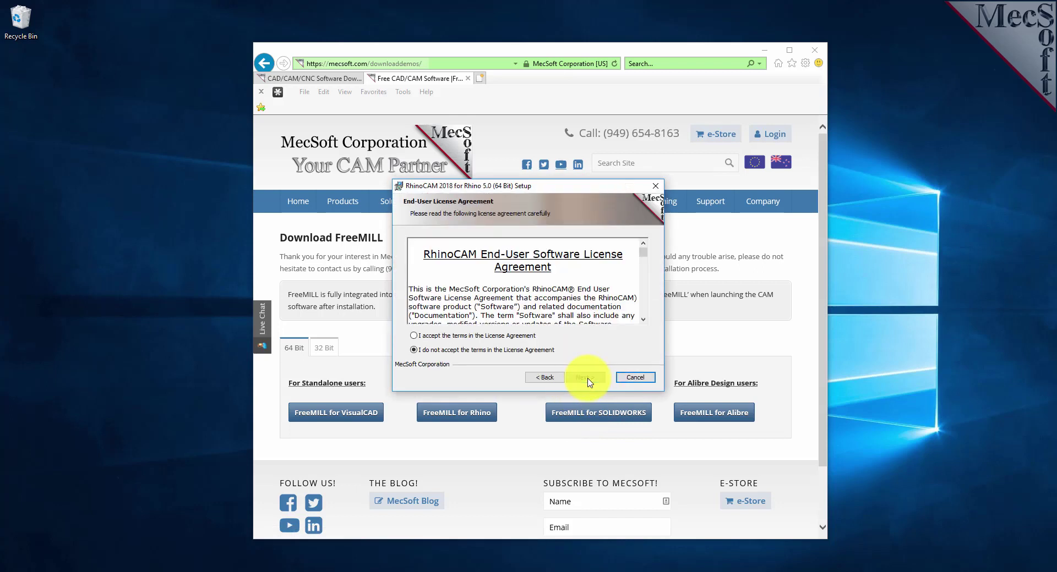
{"action": "left_click", "coordinate": [415, 336]}
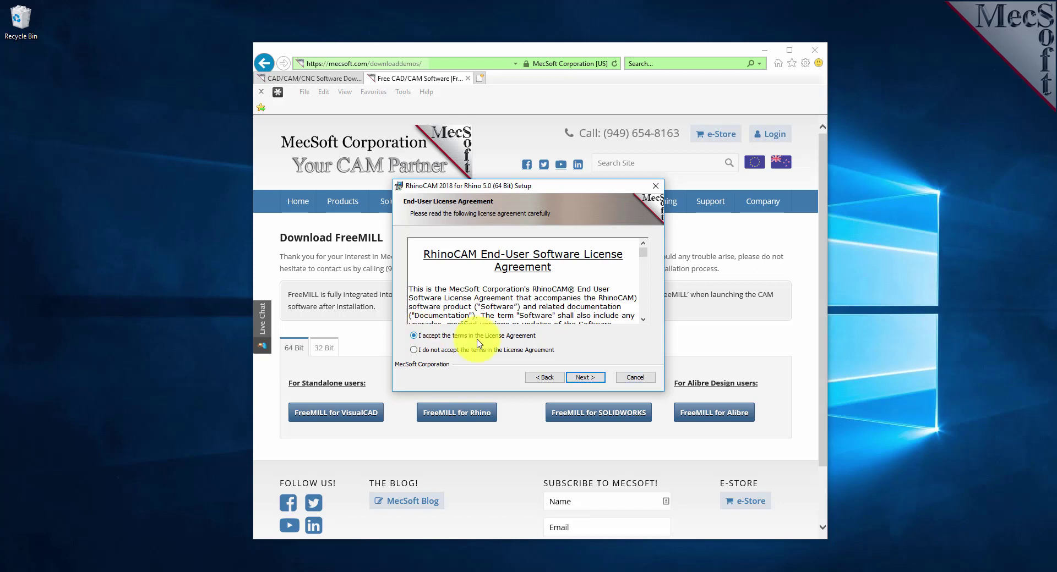
{"action": "left_click", "coordinate": [590, 381]}
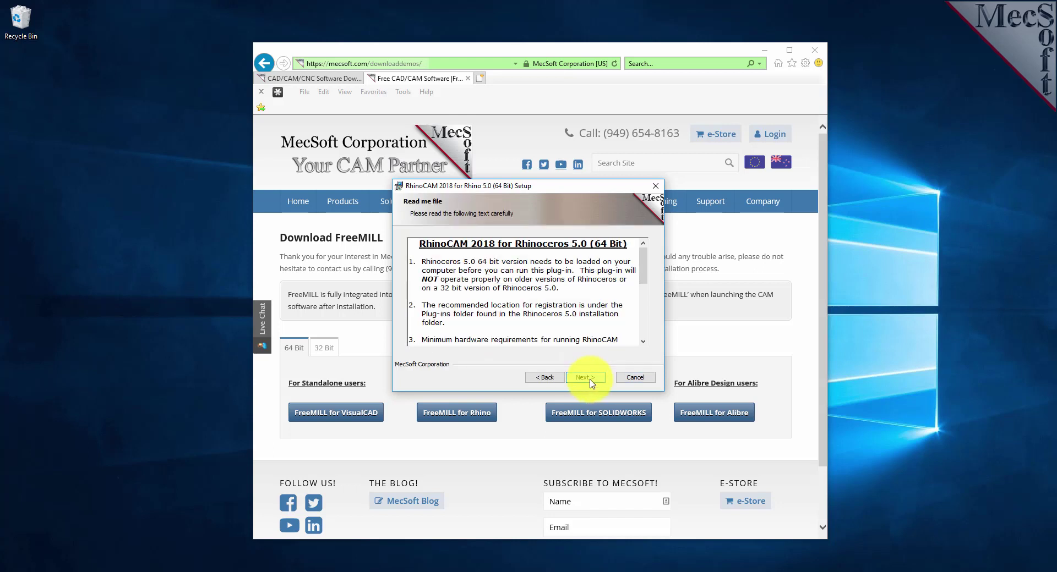
{"action": "left_click", "coordinate": [589, 381]}
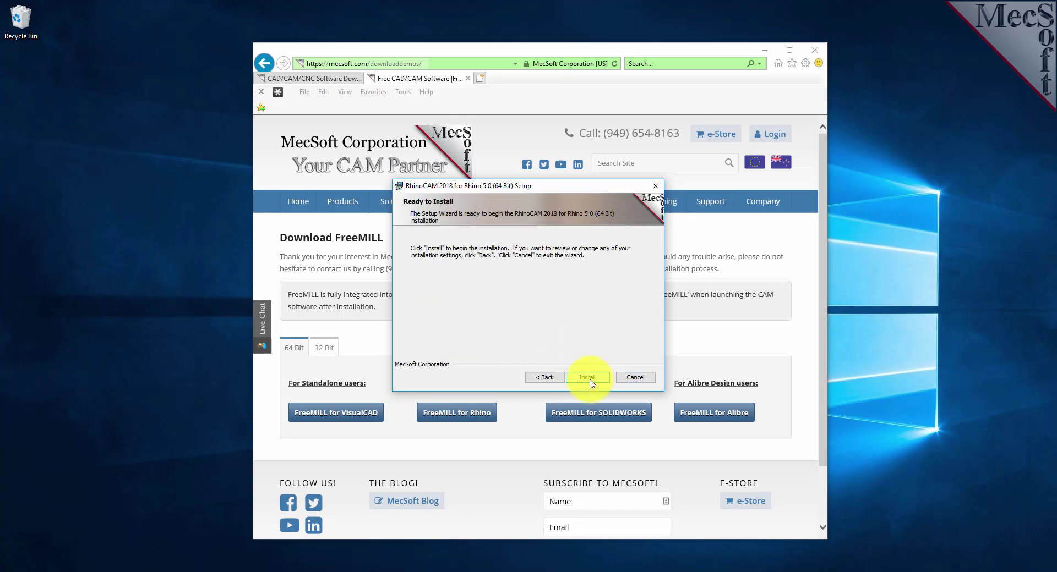
{"action": "left_click", "coordinate": [589, 381]}
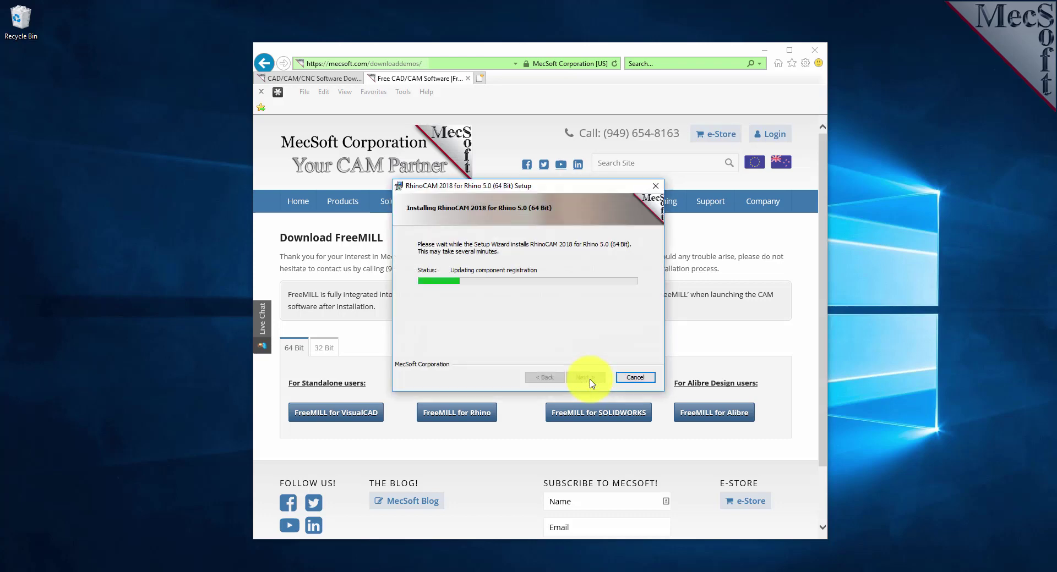